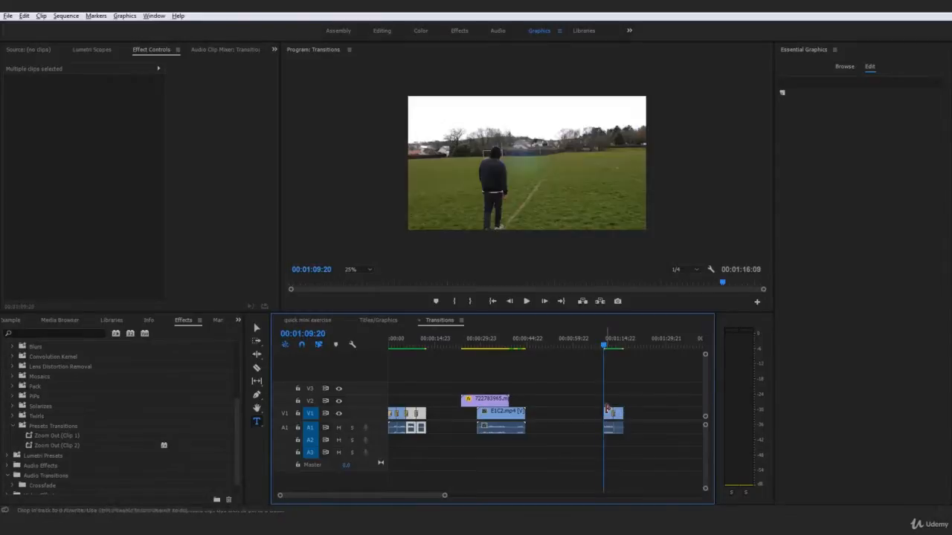
Step: Remove the Dip to White transition between the last two clips on V1 and return the playhead to their start
{"action": "left_click", "coordinate": [614, 415]}
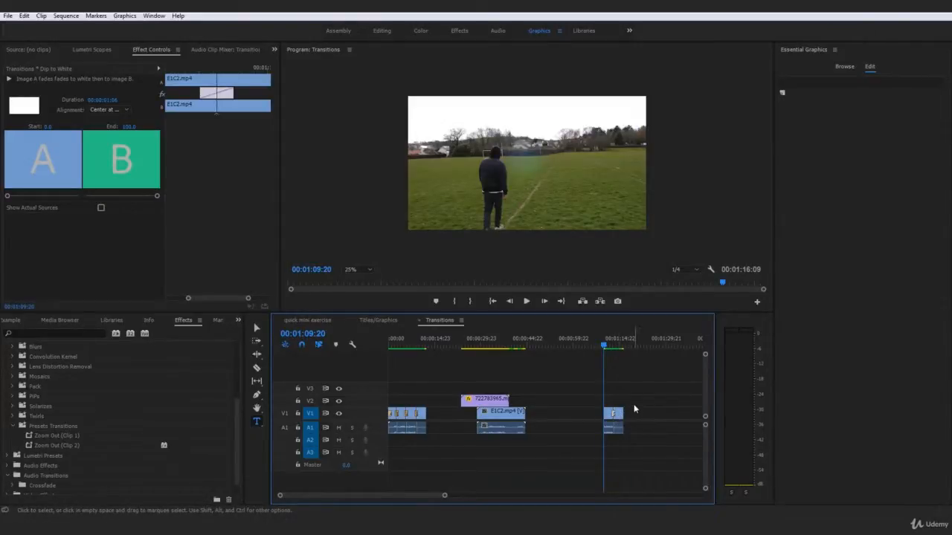
{"action": "left_click", "coordinate": [634, 409]}
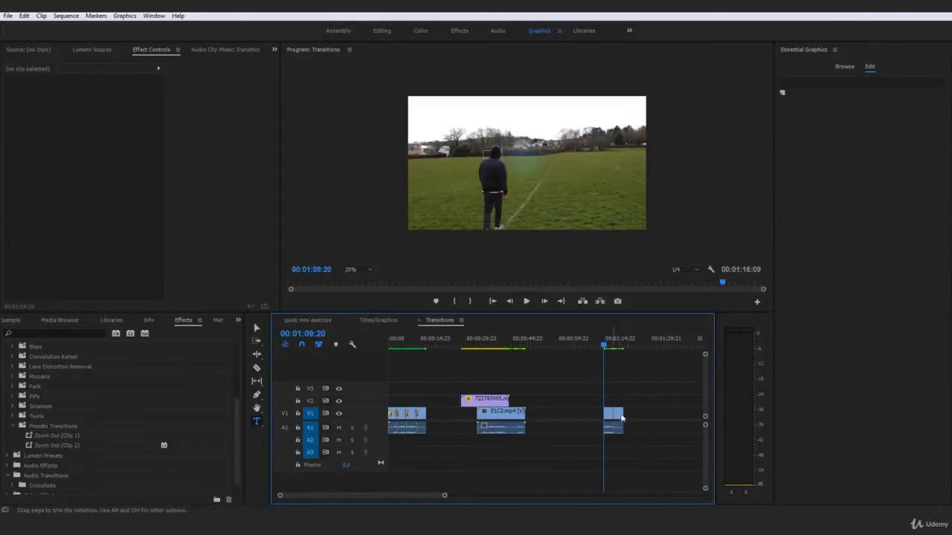
{"action": "left_click", "coordinate": [608, 344]}
{"action": "left_click_drag", "start_coordinate": [613, 344], "coordinate": [604, 354]}
{"action": "left_click", "coordinate": [635, 374]}
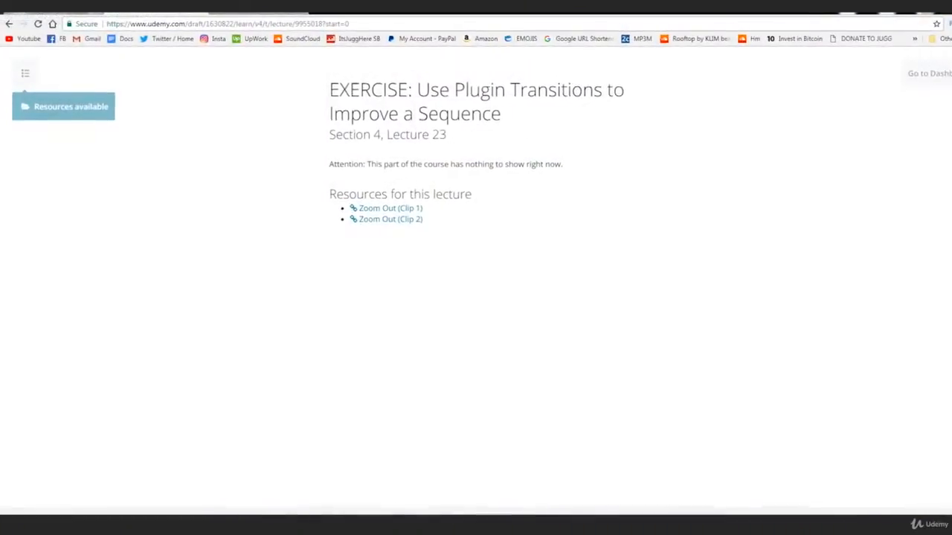
Step: Check the exercise's lecture resources in the browser and examine the Presets Transitions and Pack bins among Premiere Pro's effect presets
{"action": "left_click", "coordinate": [87, 115]}
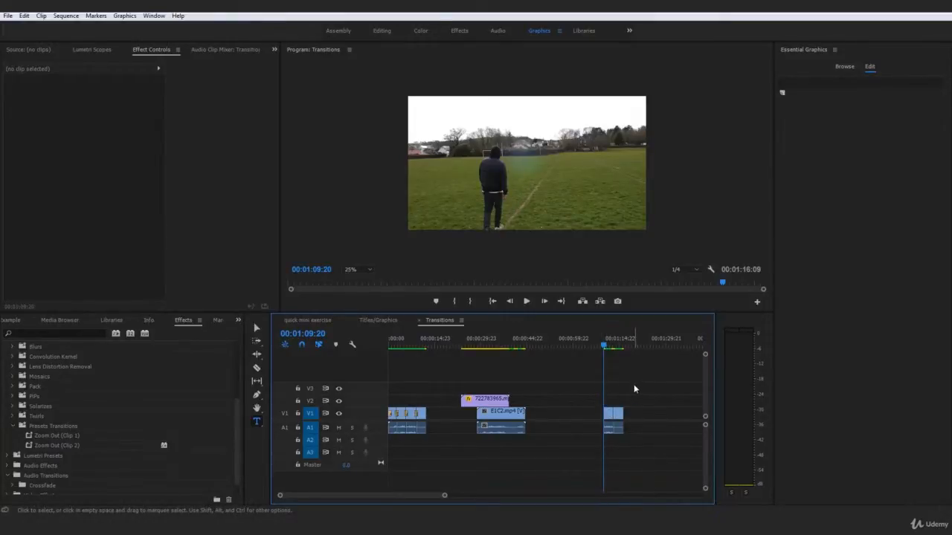
{"action": "left_click", "coordinate": [186, 324]}
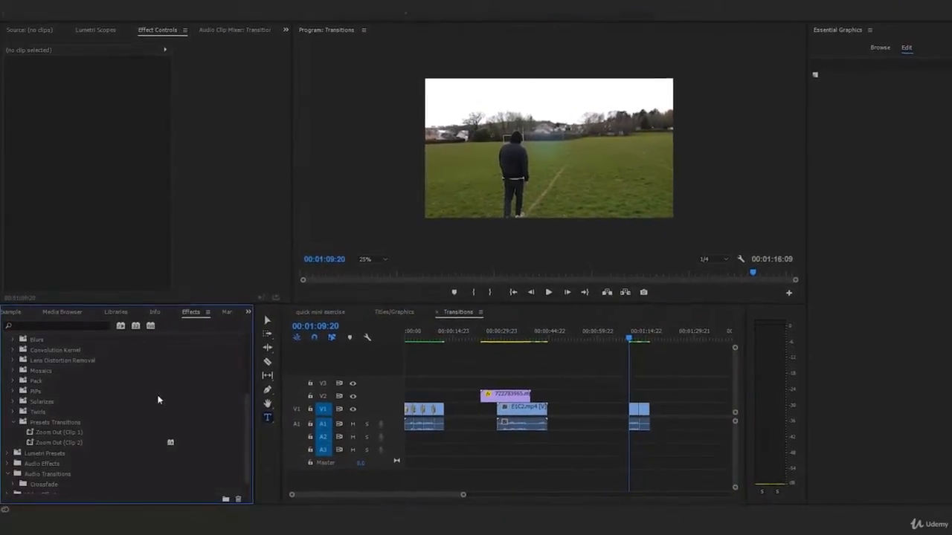
{"action": "left_click", "coordinate": [62, 422]}
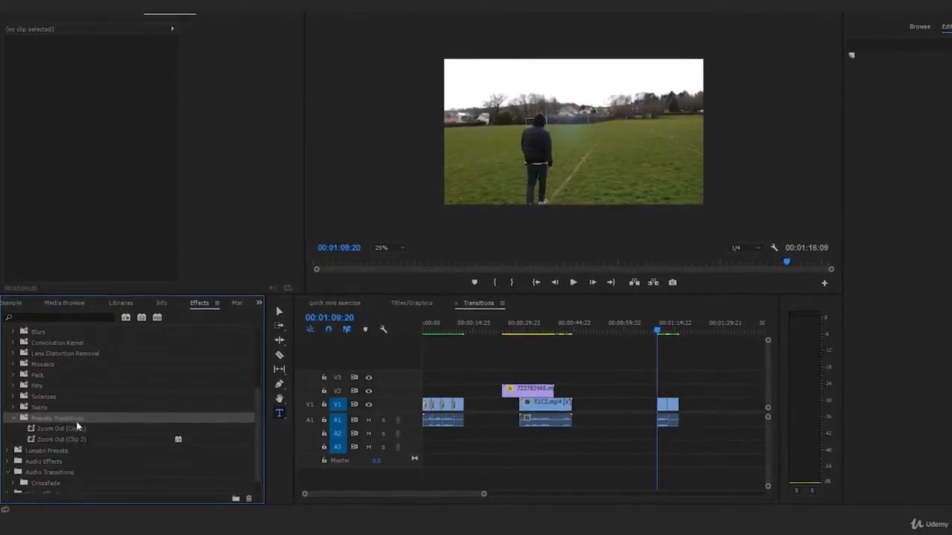
{"action": "left_click", "coordinate": [14, 418]}
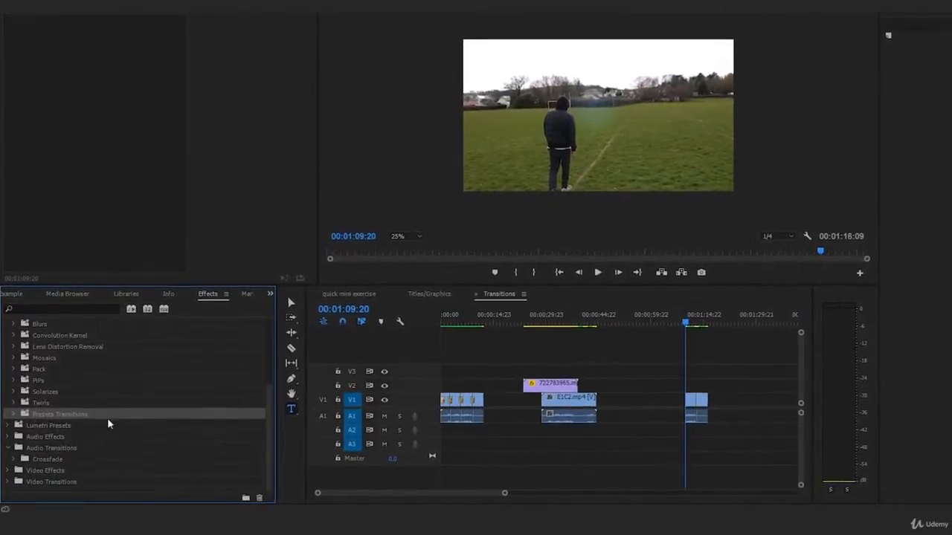
{"action": "double_click", "coordinate": [47, 413]}
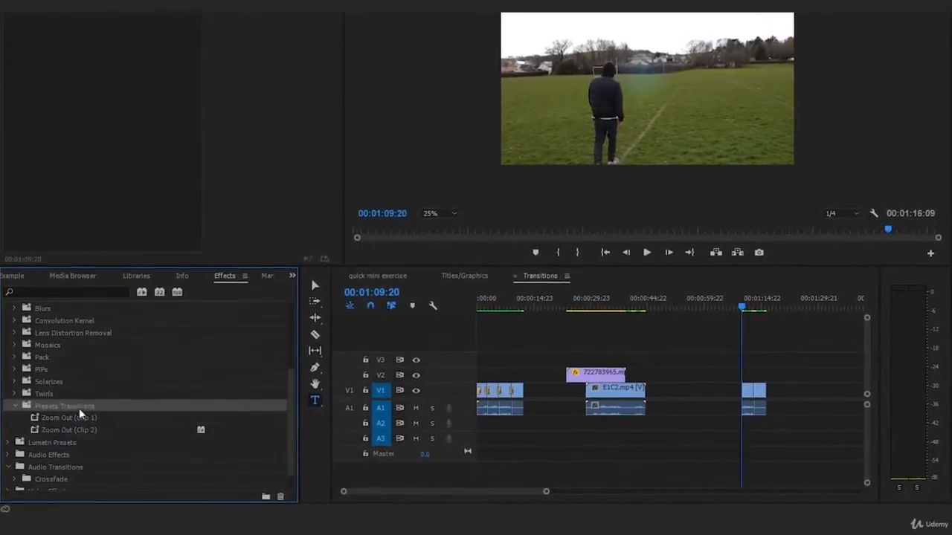
{"action": "double_click", "coordinate": [46, 357]}
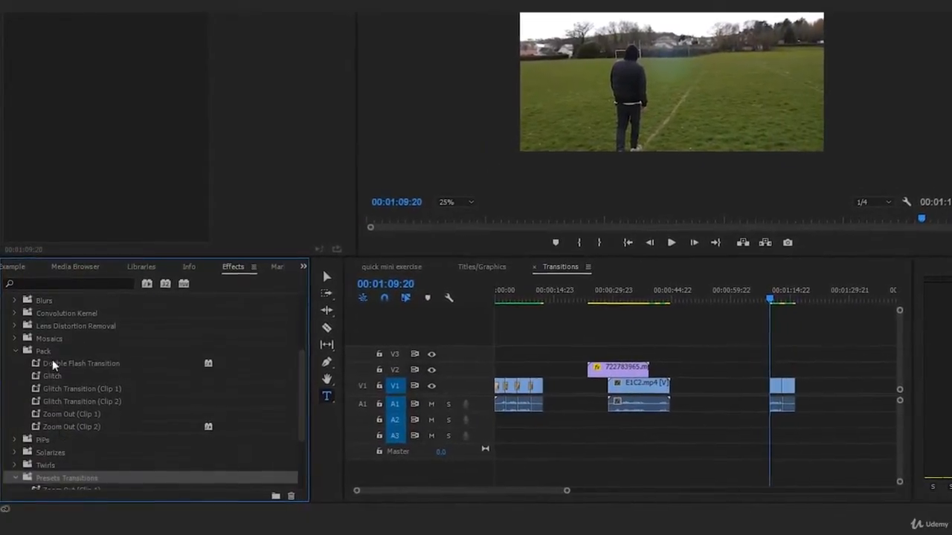
{"action": "left_click", "coordinate": [15, 350]}
{"action": "scroll", "coordinate": [125, 407], "scroll_direction": "up", "scroll_amount": 2}
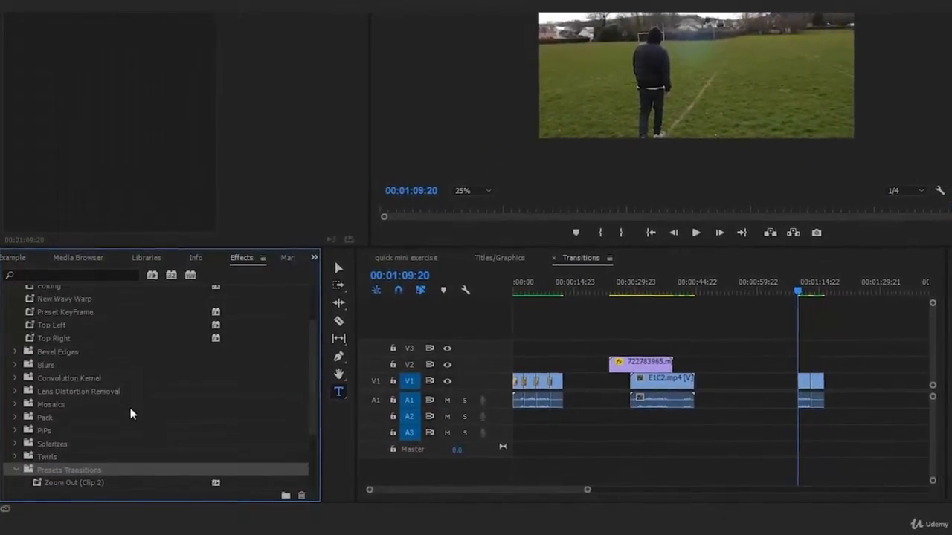
{"action": "scroll", "coordinate": [130, 414], "scroll_direction": "up", "scroll_amount": 2}
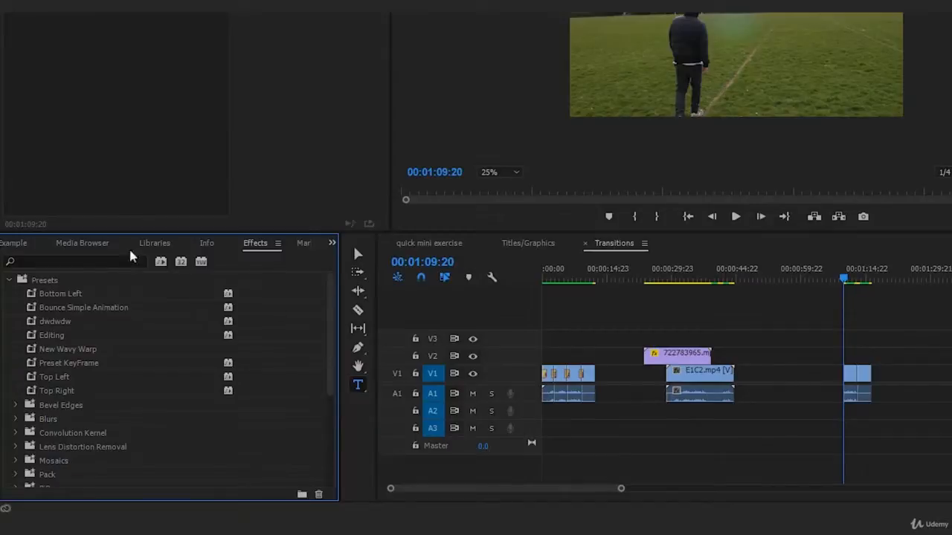
Step: Import the Slide Up Transition (Clip 1) preset from the Slide Up Transition folder in Premiere Trans Luts
{"action": "right_click", "coordinate": [45, 287]}
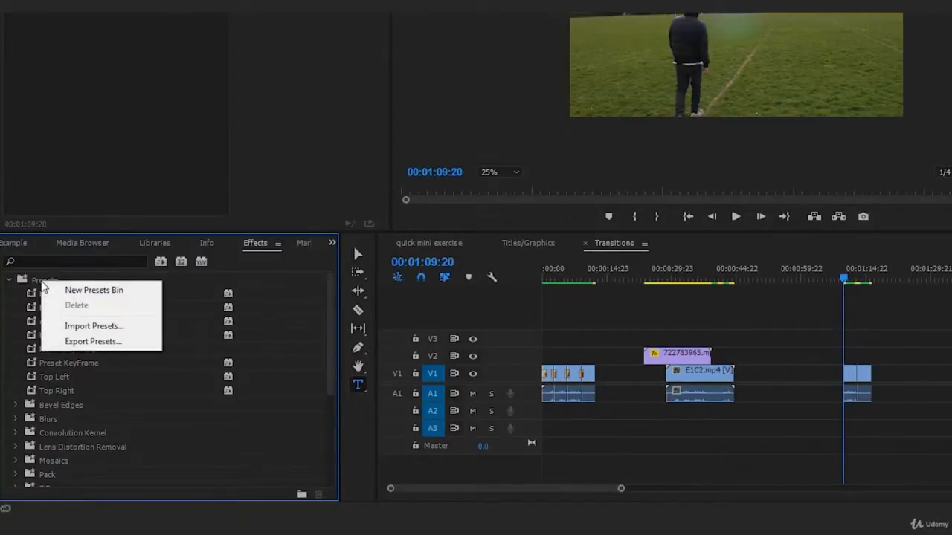
{"action": "left_click", "coordinate": [104, 328]}
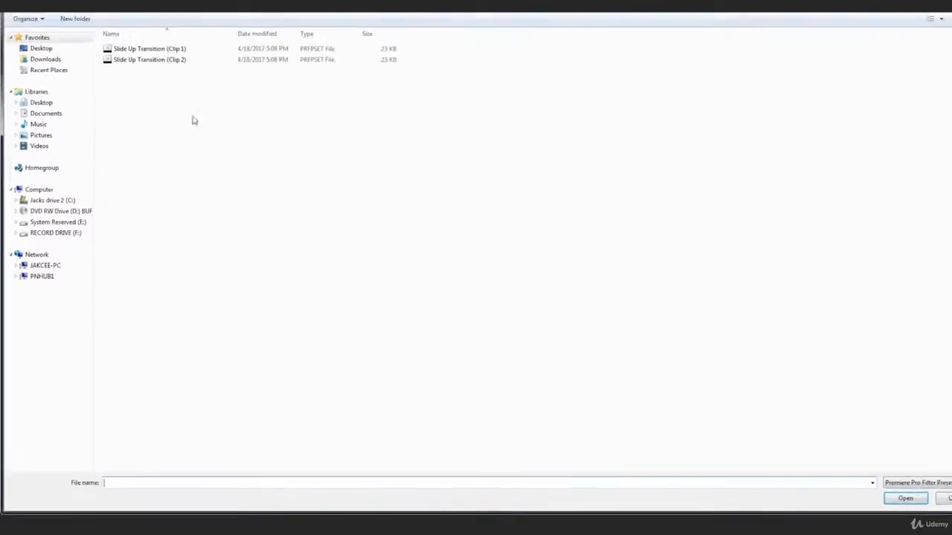
{"action": "left_click", "coordinate": [138, 22]}
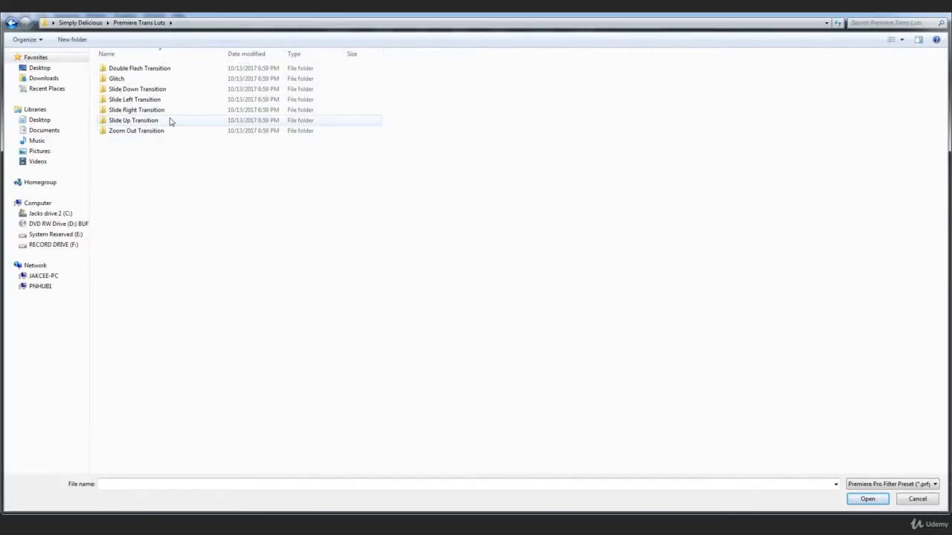
{"action": "double_click", "coordinate": [141, 120]}
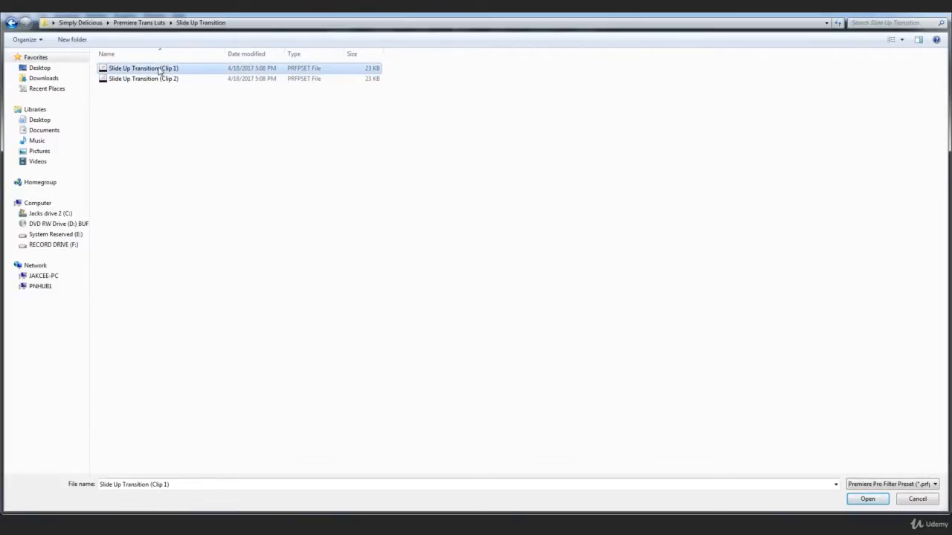
{"action": "double_click", "coordinate": [159, 69]}
Step: Import the Slide Up Transition (Clip 2) preset into the YCImaging Pack 2 presets bin
{"action": "scroll", "coordinate": [111, 412], "scroll_direction": "down", "scroll_amount": 2}
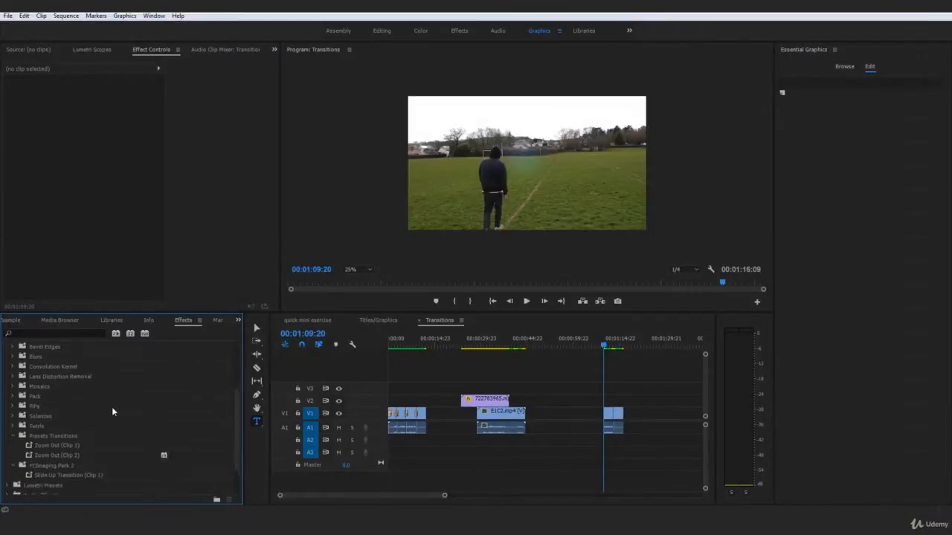
{"action": "scroll", "coordinate": [111, 412], "scroll_direction": "down", "scroll_amount": 2}
{"action": "left_click", "coordinate": [78, 447]}
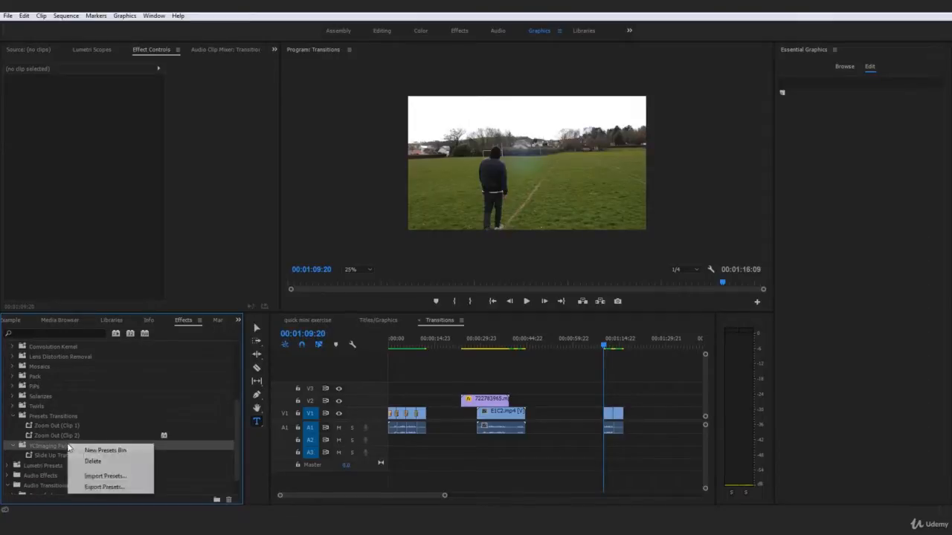
{"action": "left_click", "coordinate": [104, 476]}
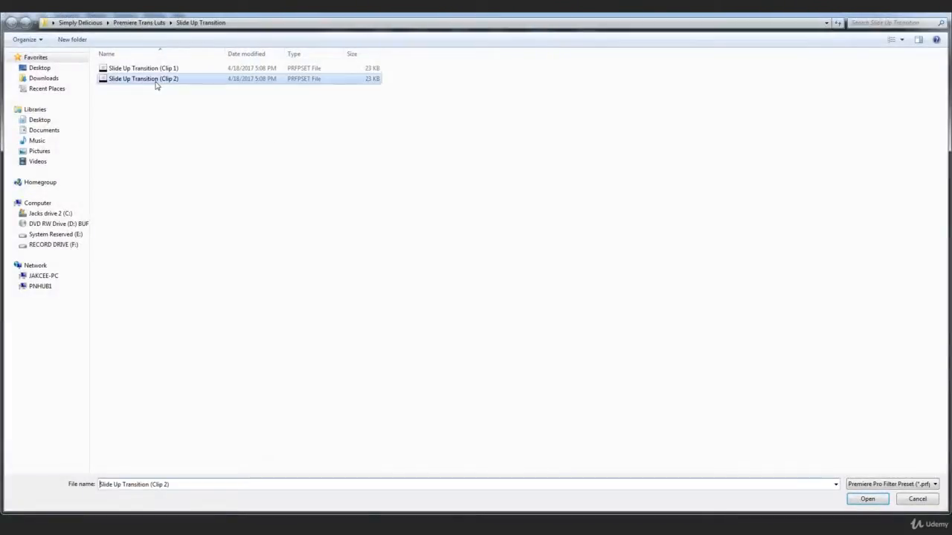
{"action": "double_click", "coordinate": [156, 80]}
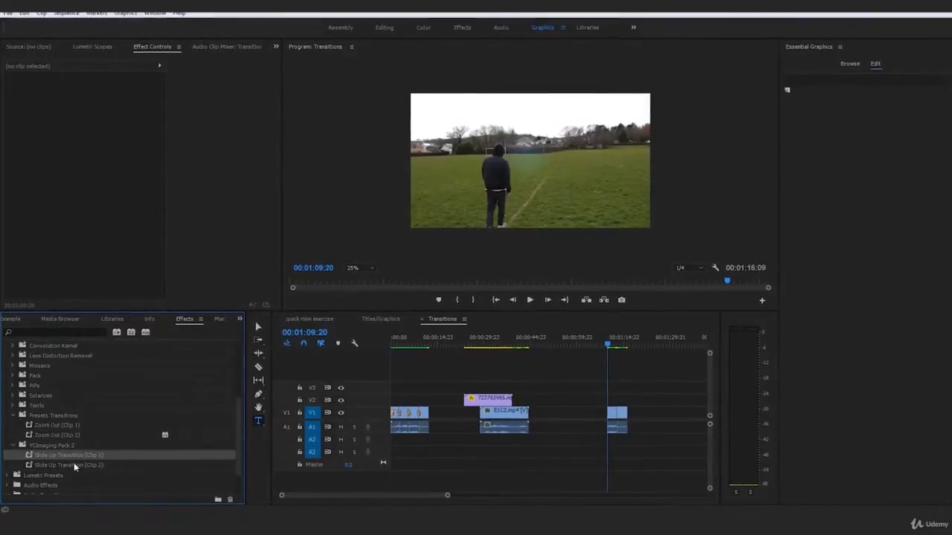
Step: Apply the Slide Up Transition (Clip 1) preset to the first of the last two clips on V1
{"action": "left_click", "coordinate": [73, 464]}
{"action": "left_click", "coordinate": [64, 432]}
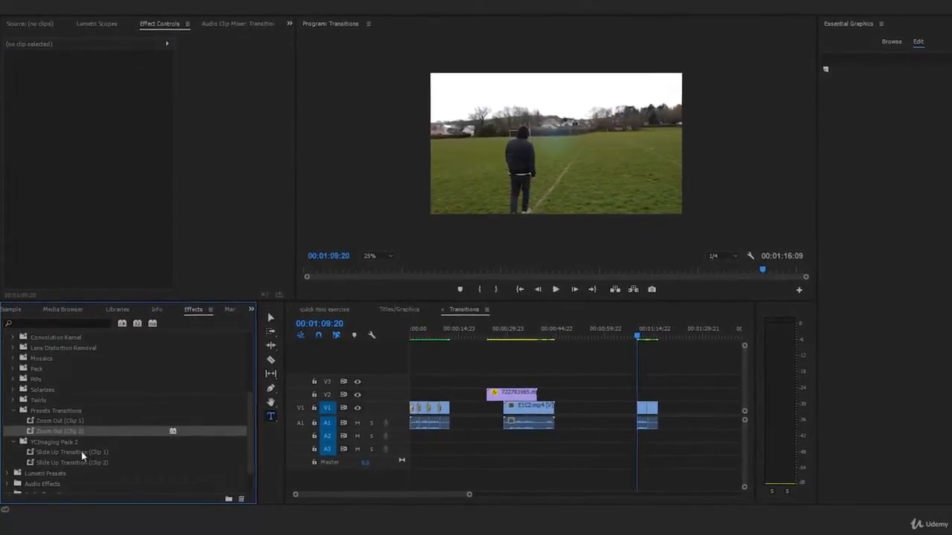
{"action": "left_click", "coordinate": [56, 453]}
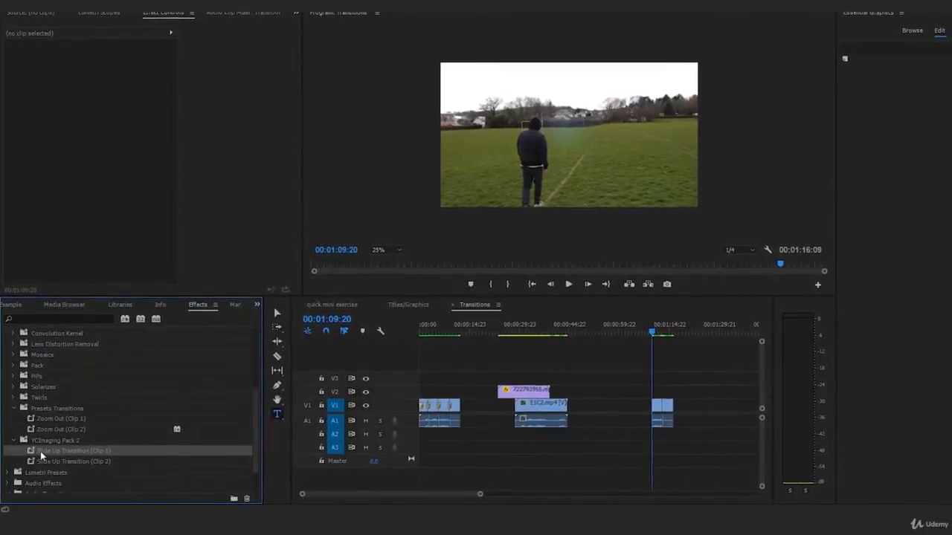
{"action": "left_click_drag", "start_coordinate": [41, 454], "coordinate": [682, 401]}
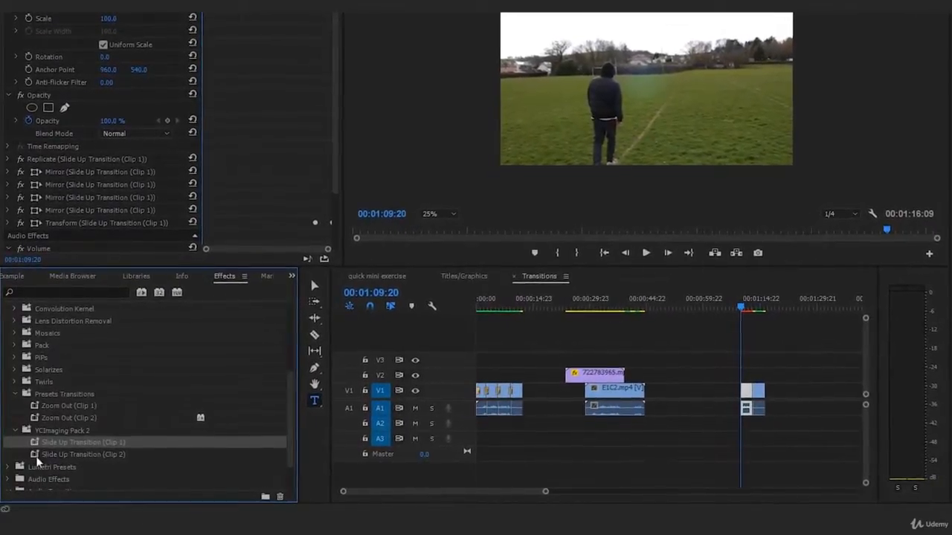
Step: Apply the Slide Up Transition (Clip 2) preset to the second of the last two clips on V1
{"action": "left_click", "coordinate": [74, 455]}
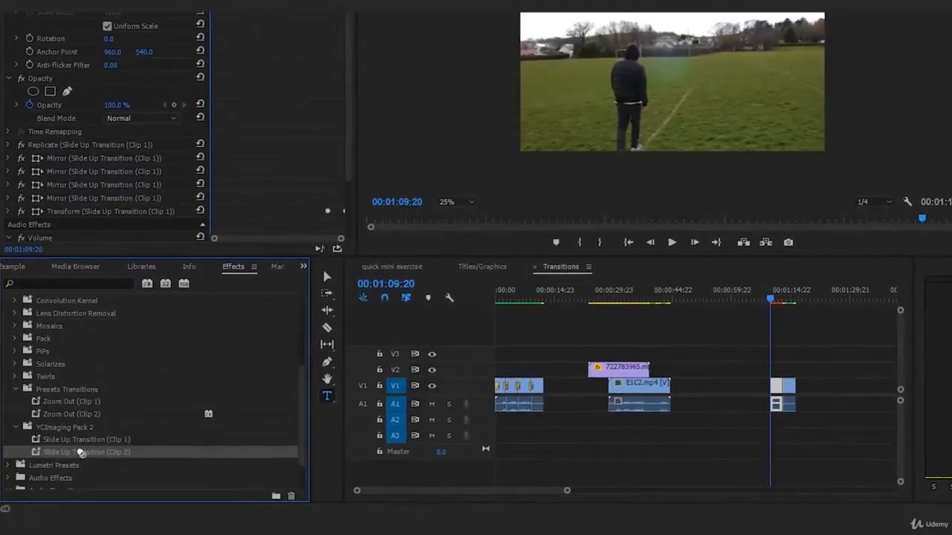
{"action": "left_click_drag", "start_coordinate": [84, 452], "coordinate": [824, 381]}
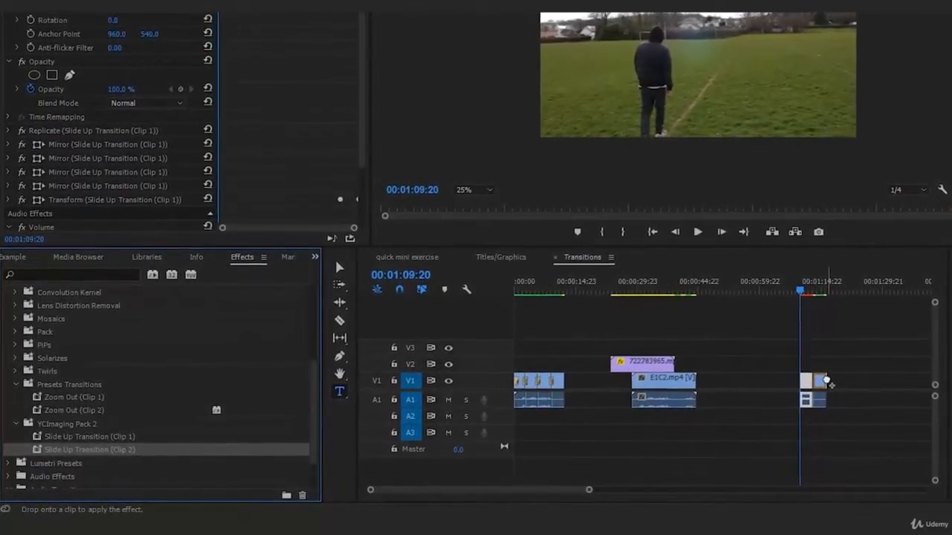
{"action": "left_click", "coordinate": [824, 423]}
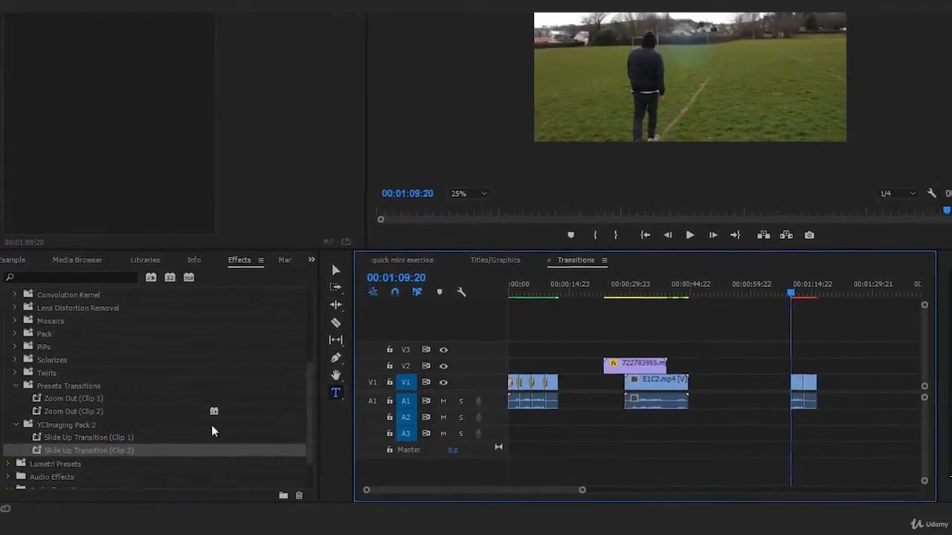
{"action": "left_click_drag", "start_coordinate": [212, 437], "coordinate": [801, 382]}
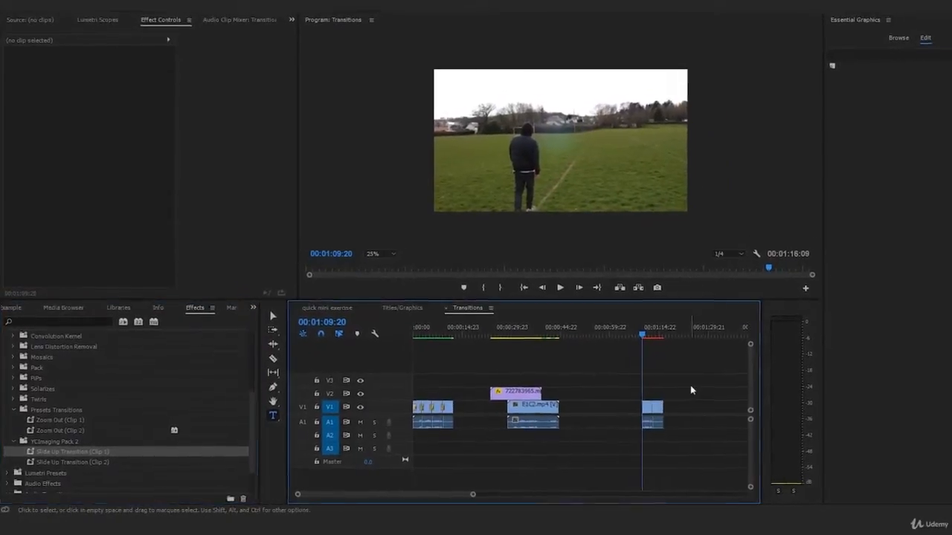
Step: Mark an in-to-out range around the last two clips, ending at 00:01:16:09, and render that range
{"action": "left_click", "coordinate": [666, 405]}
{"action": "key", "text": "space"}
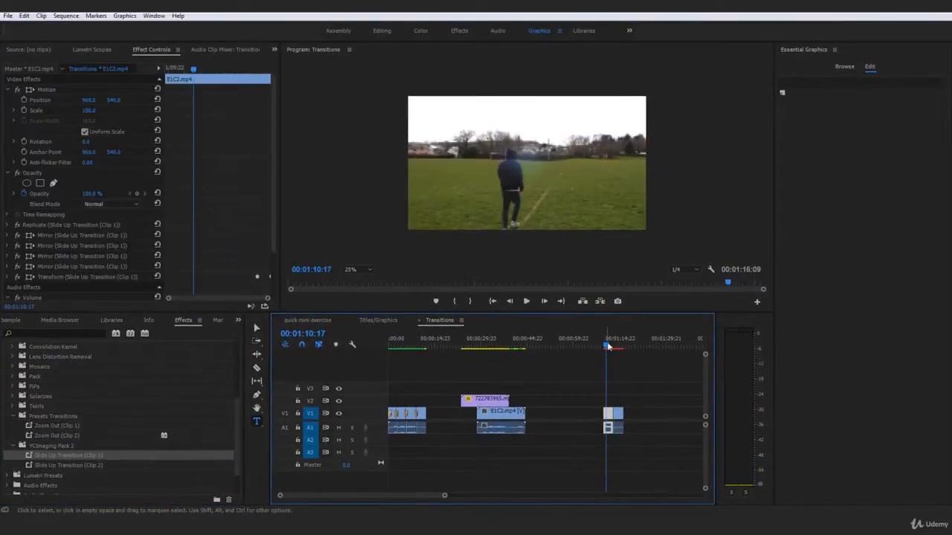
{"action": "key", "text": "space"}
{"action": "key", "text": "i"}
{"action": "left_click", "coordinate": [623, 346]}
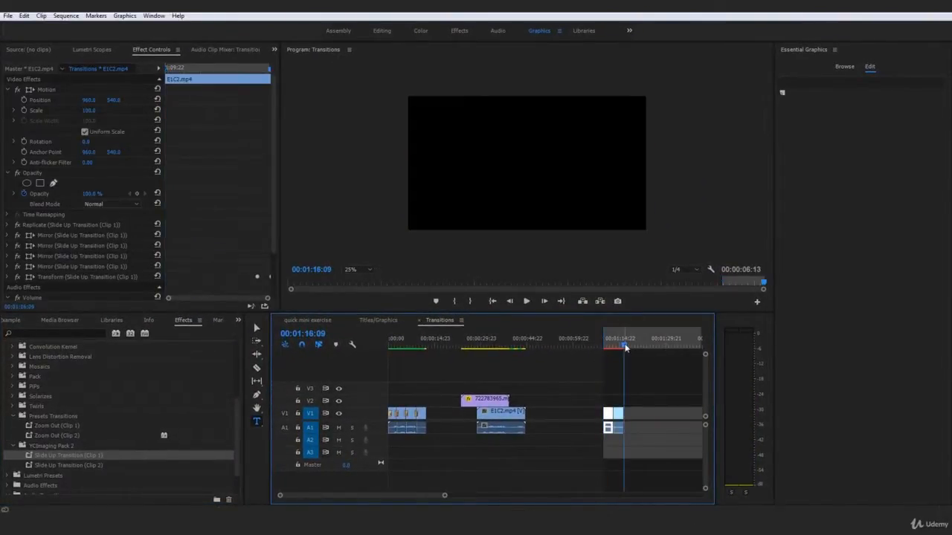
{"action": "key", "text": "o"}
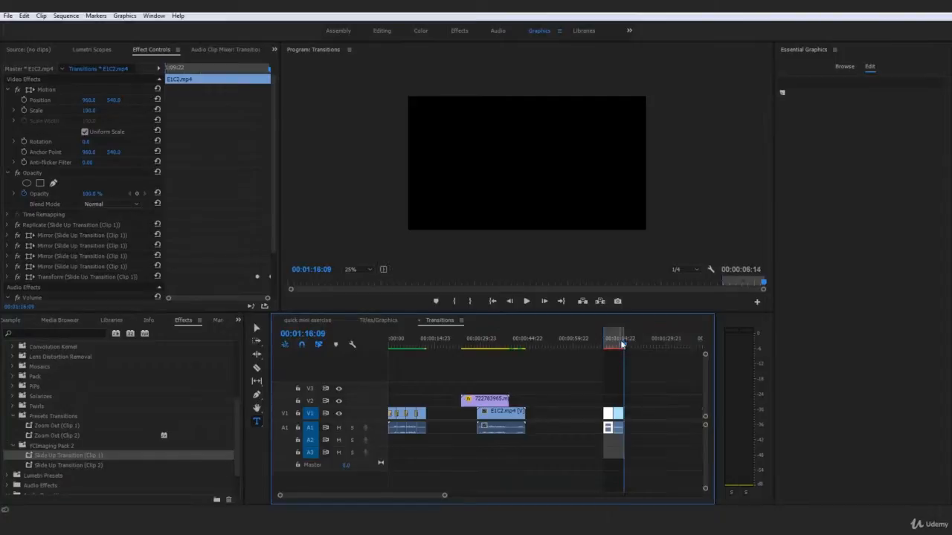
{"action": "left_click", "coordinate": [66, 14]}
{"action": "left_click", "coordinate": [81, 38]}
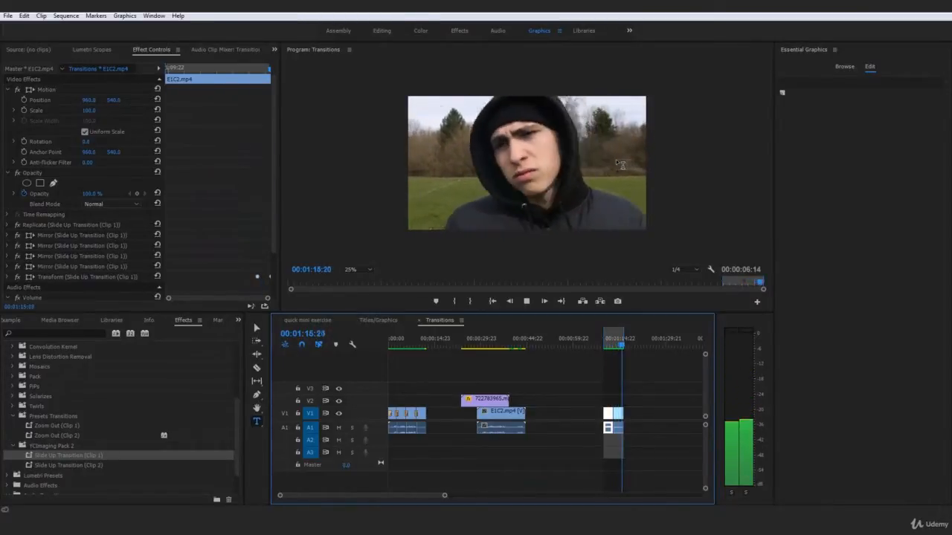
Step: Play back the rendered range from its start to review the slide up transition between the two clips
{"action": "left_click", "coordinate": [607, 344]}
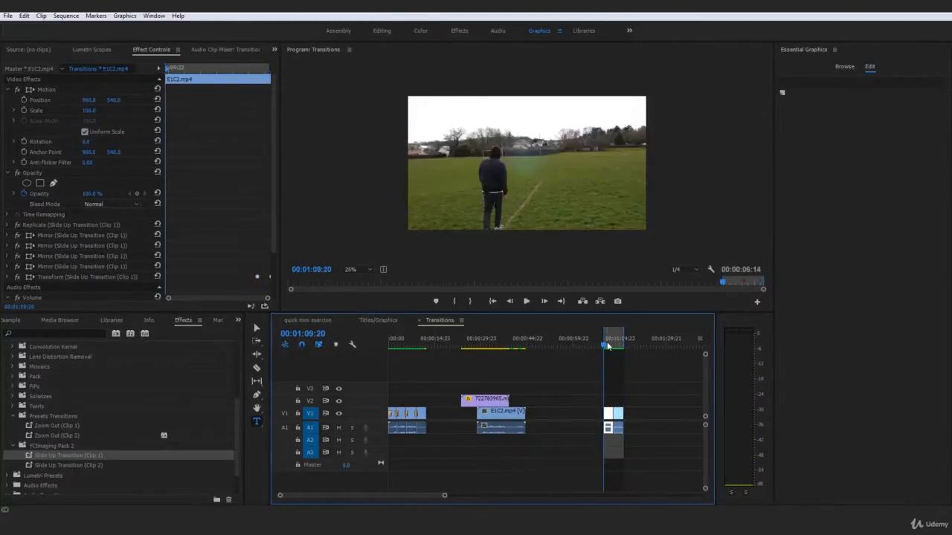
{"action": "key", "text": "space"}
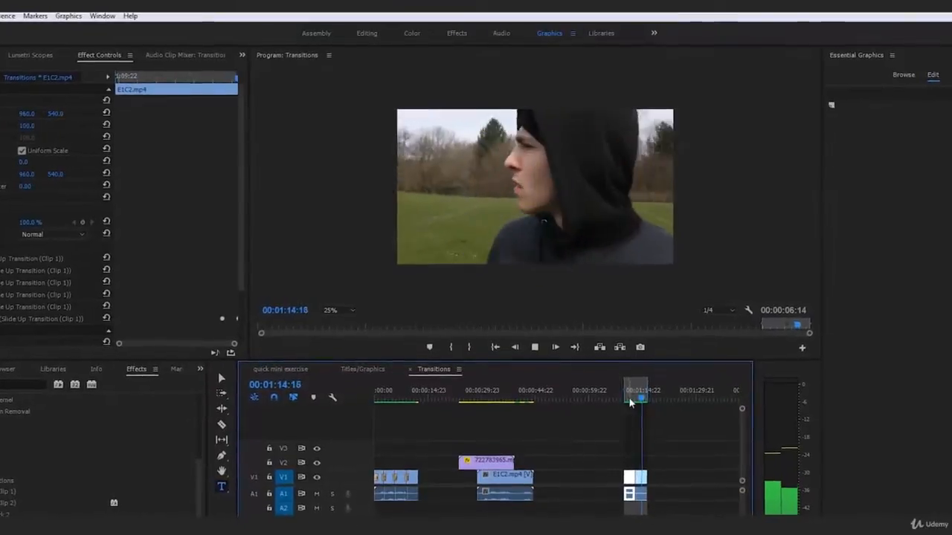
{"action": "left_click_drag", "start_coordinate": [630, 402], "coordinate": [646, 462]}
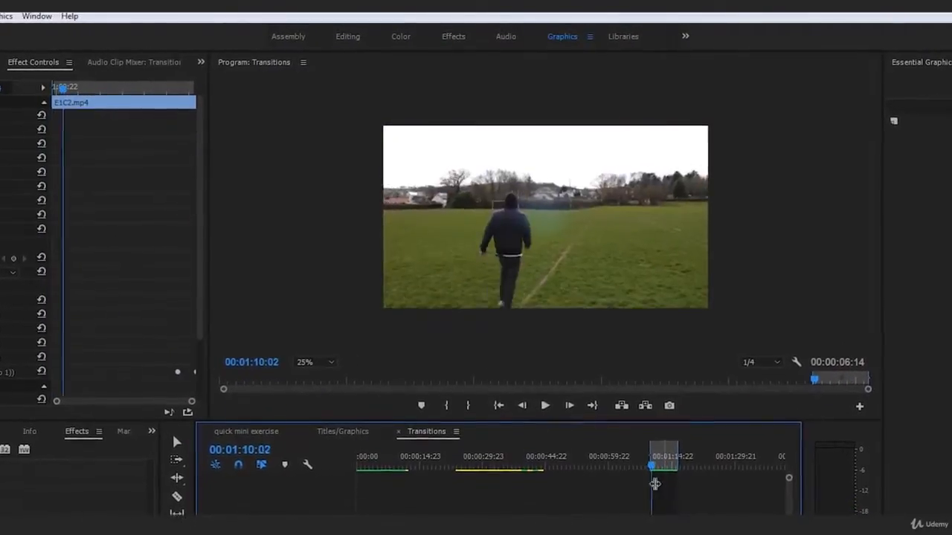
{"action": "key", "text": "space"}
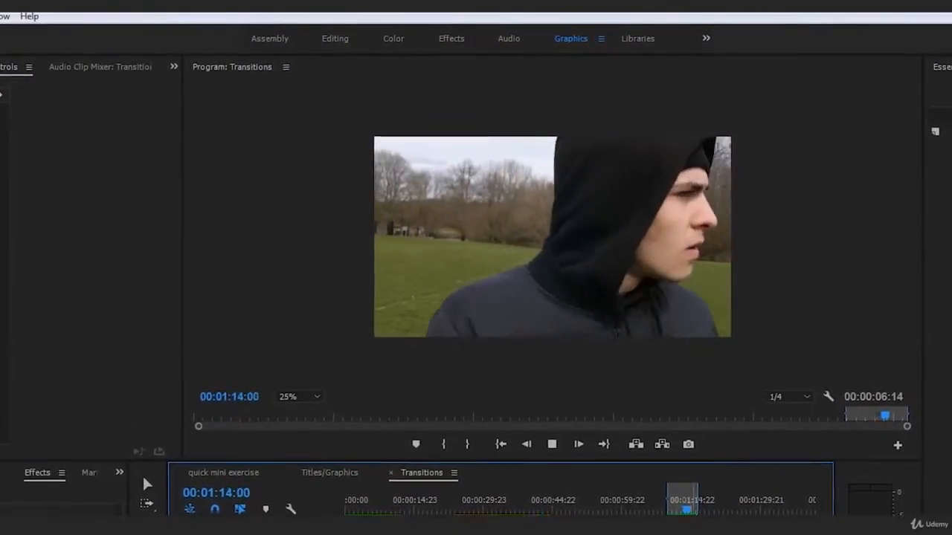
{"action": "left_click", "coordinate": [662, 493]}
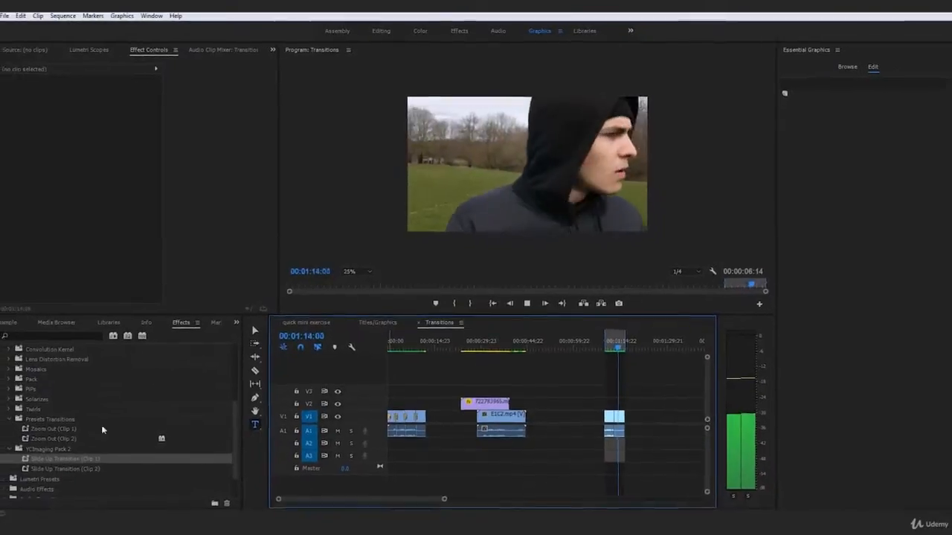
Step: Stop the playback and examine the type and description settings of the Zoom Out (Clip 1) preset, closing its properties without saving
{"action": "key", "text": "space"}
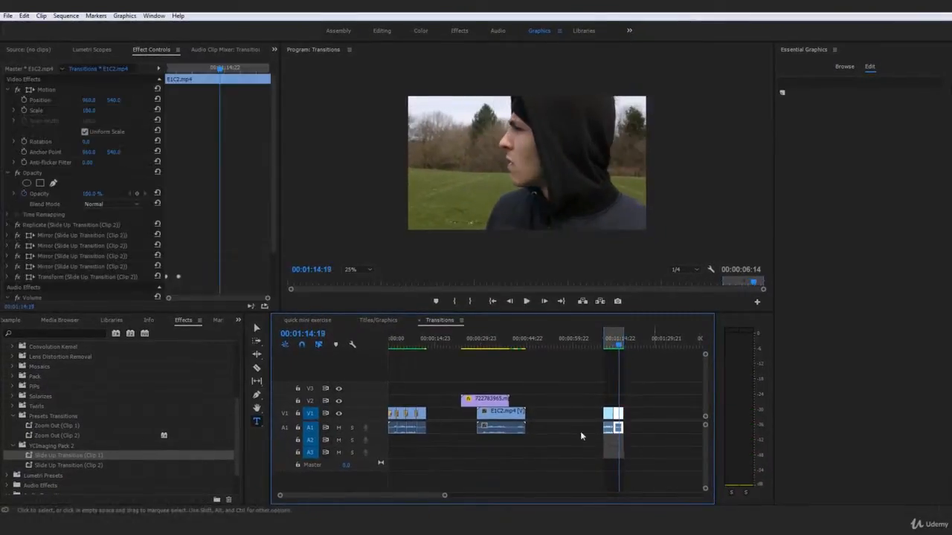
{"action": "left_click", "coordinate": [67, 426]}
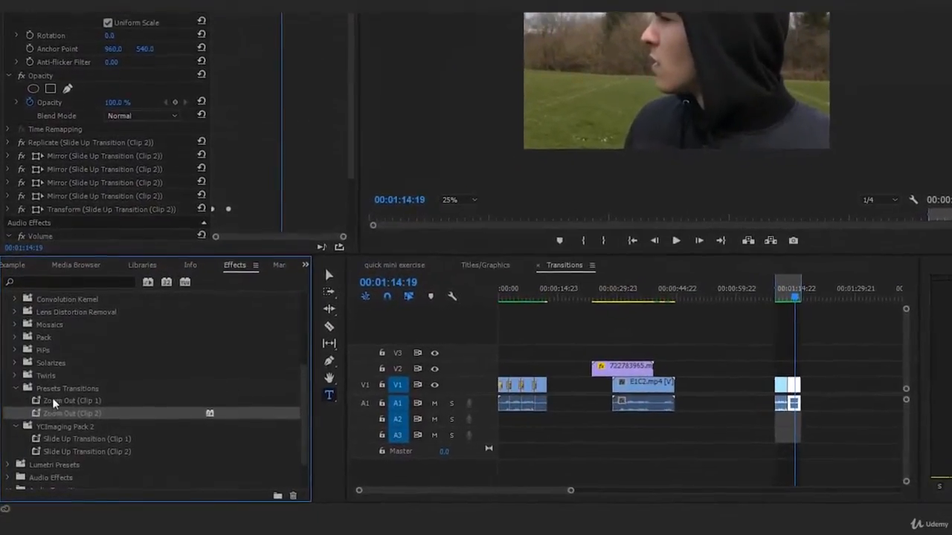
{"action": "left_click", "coordinate": [54, 403]}
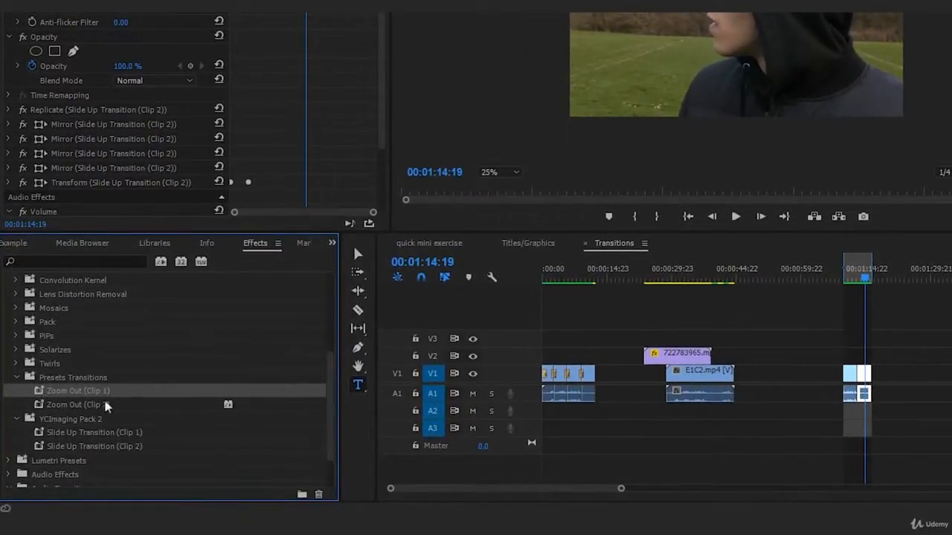
{"action": "double_click", "coordinate": [42, 393]}
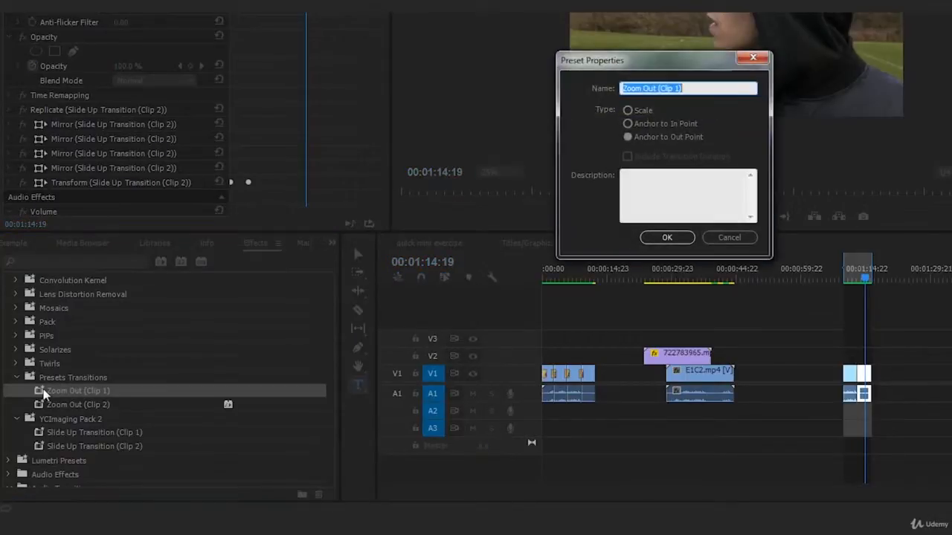
{"action": "left_click", "coordinate": [668, 179]}
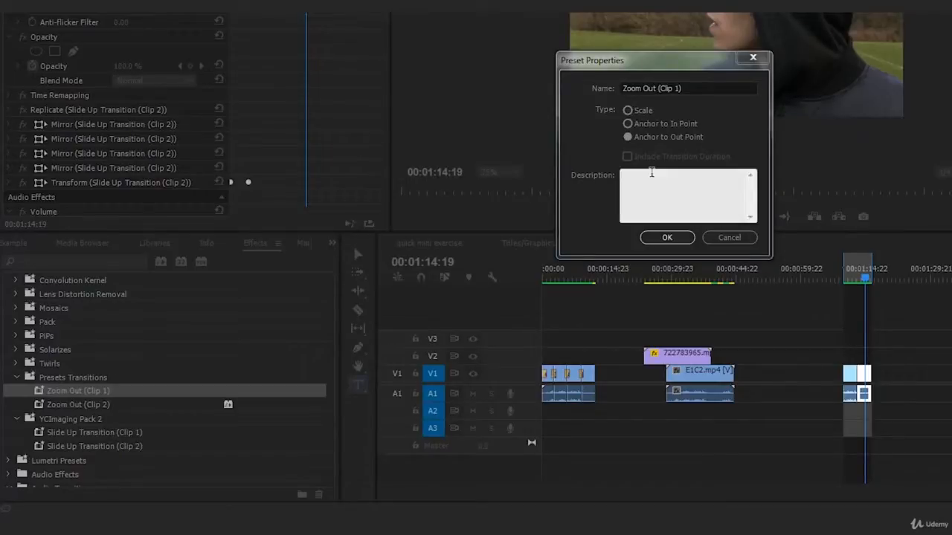
{"action": "left_click", "coordinate": [661, 178]}
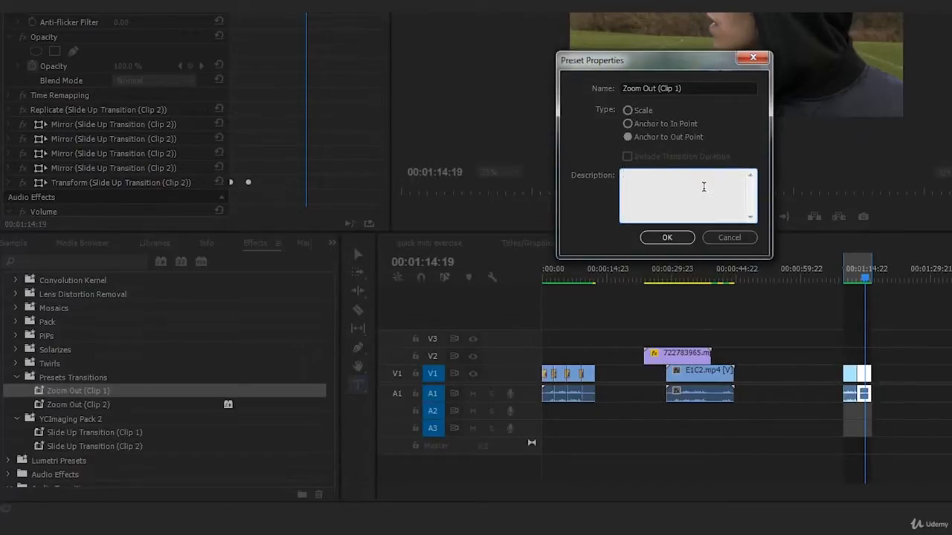
{"action": "left_click", "coordinate": [736, 237]}
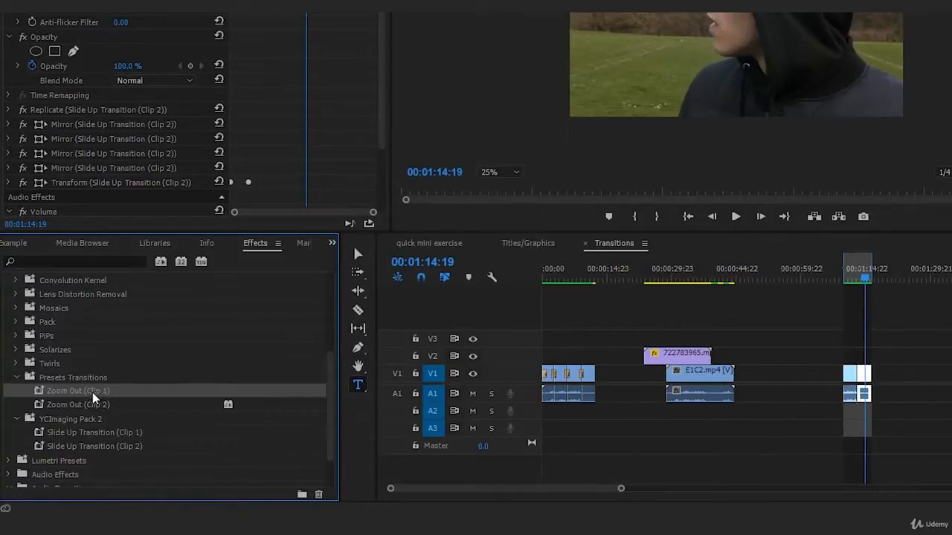
Step: Reopen the Zoom Out (Clip 1) preset's properties to check its description field, and cancel out of them
{"action": "left_click", "coordinate": [90, 391]}
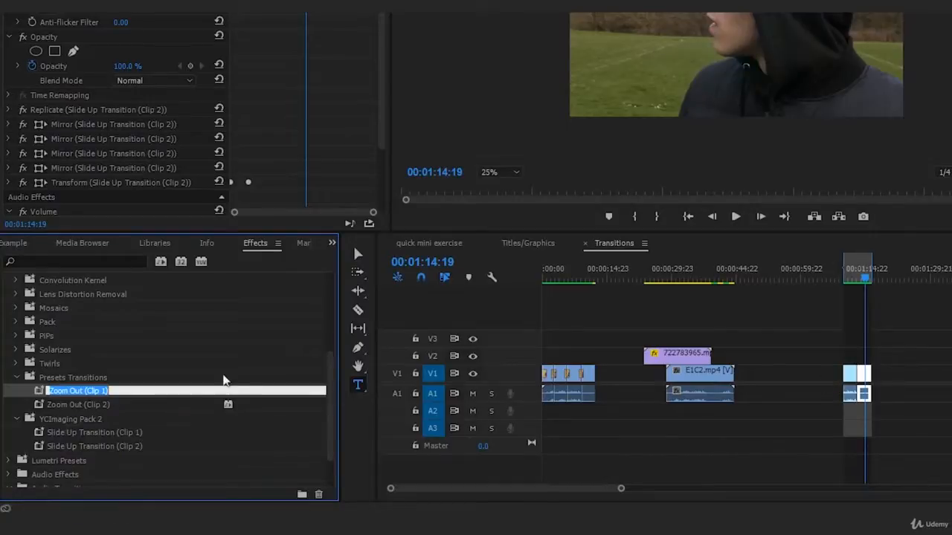
{"action": "left_click", "coordinate": [223, 403]}
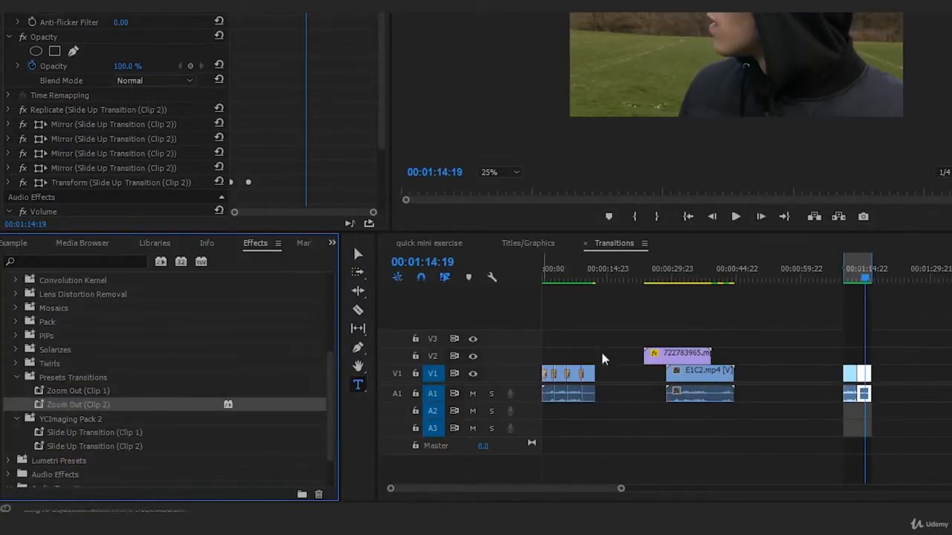
{"action": "double_click", "coordinate": [48, 393]}
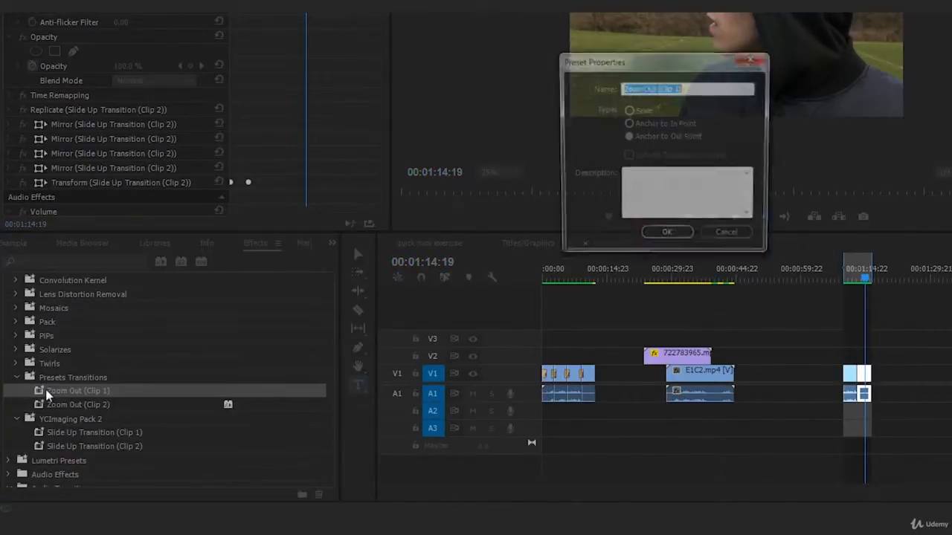
{"action": "left_click", "coordinate": [655, 191]}
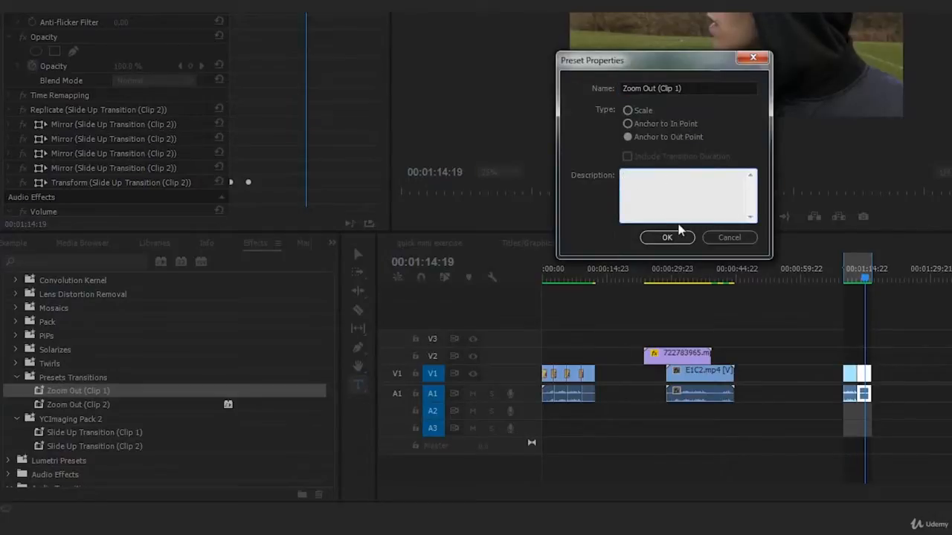
{"action": "left_click", "coordinate": [725, 236]}
Step: Deselect the clip in the timeline and select the Zoom Out (Clip 2) preset in the Presets Transitions bin
{"action": "left_click", "coordinate": [922, 353]}
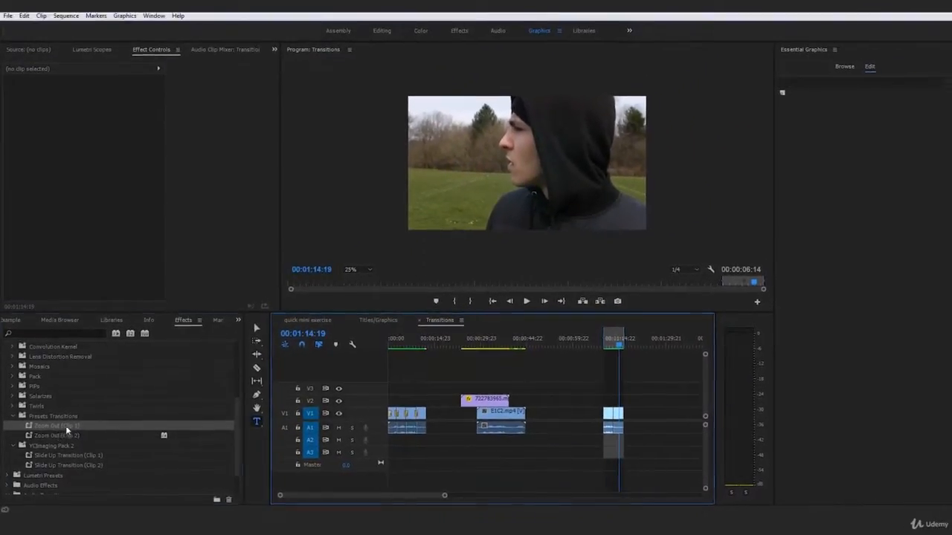
{"action": "left_click", "coordinate": [74, 414]}
{"action": "left_click", "coordinate": [128, 436]}
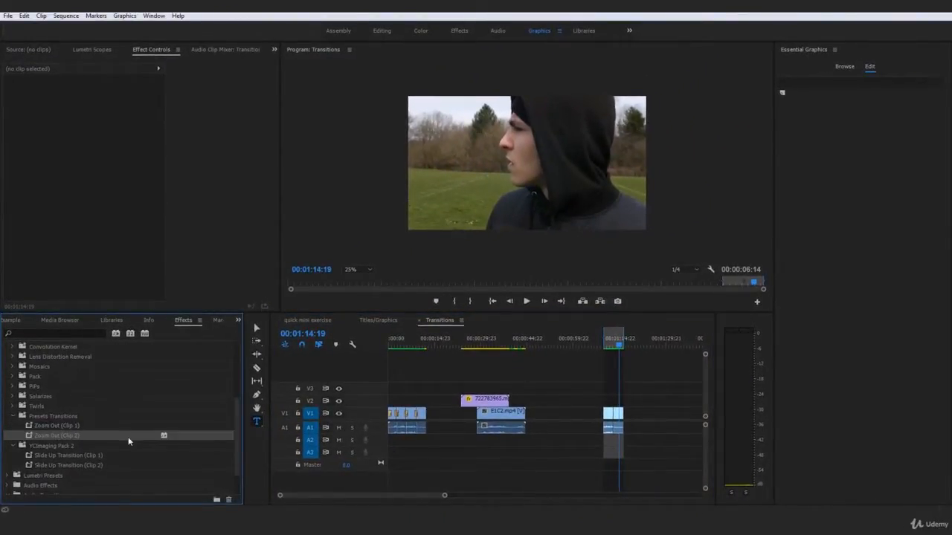